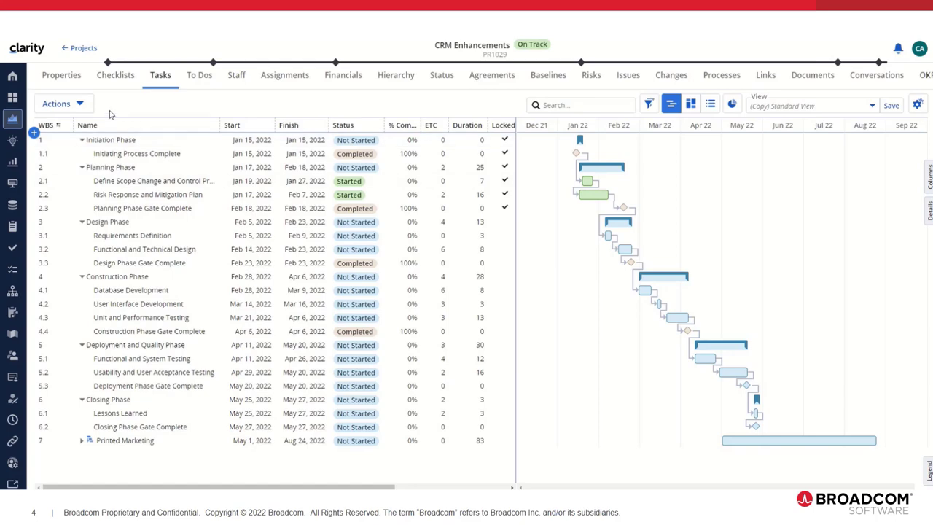
Step: Export the CRM Enhancements task Gantt to PDF with Fit to Content and Landscape, download it, and close the preview
click(85, 108)
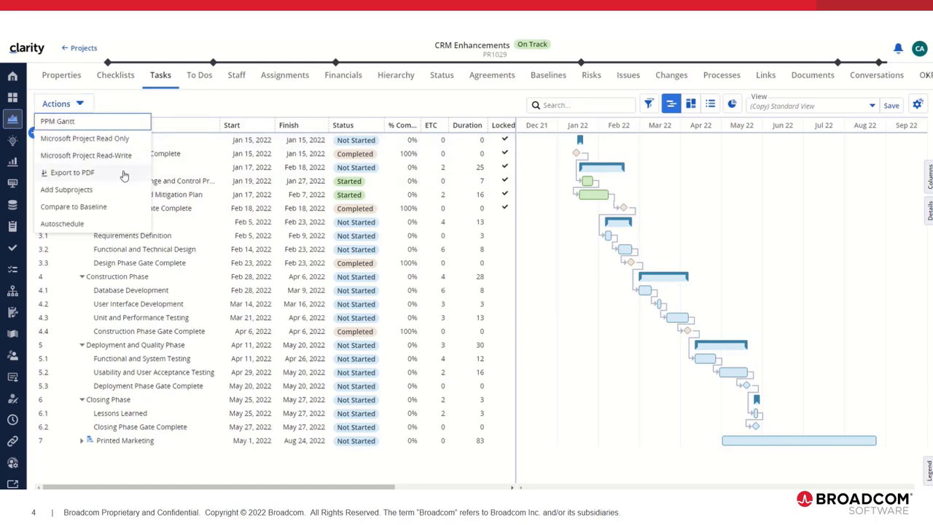
click(124, 175)
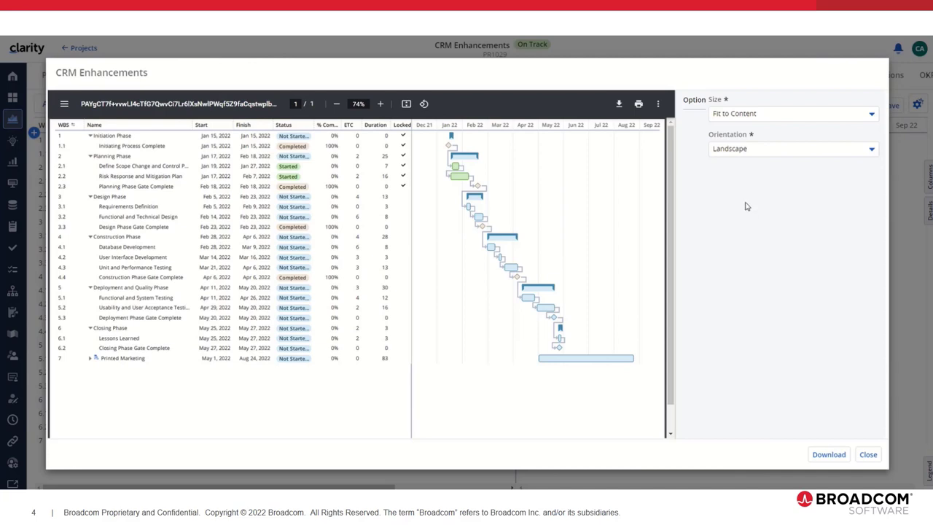
click(829, 454)
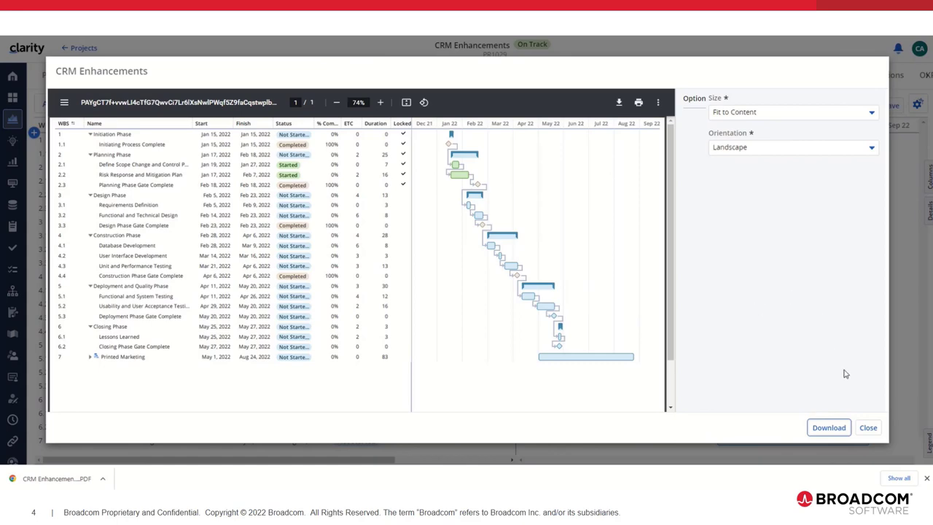
click(868, 428)
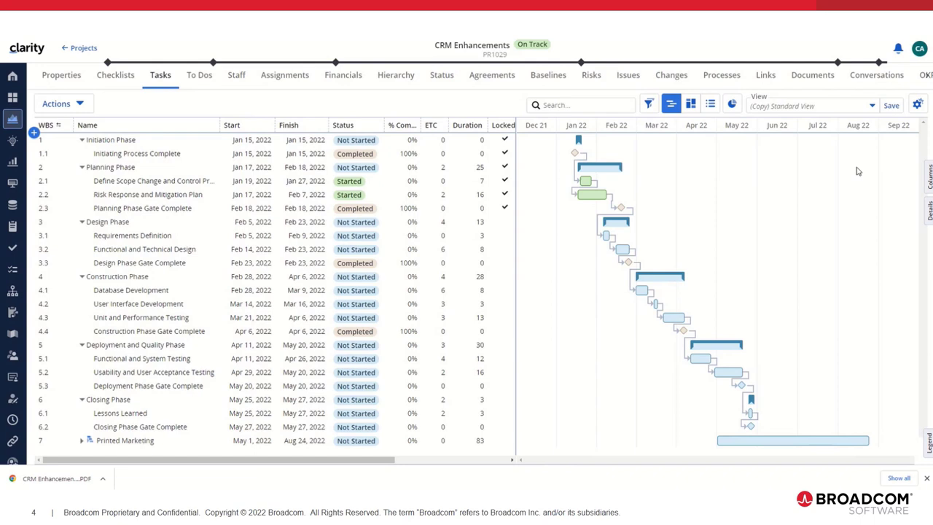
Step: Turn off Show Dependencies in View Options, show the Legend tab's status colours, and dismiss the download bar
click(918, 105)
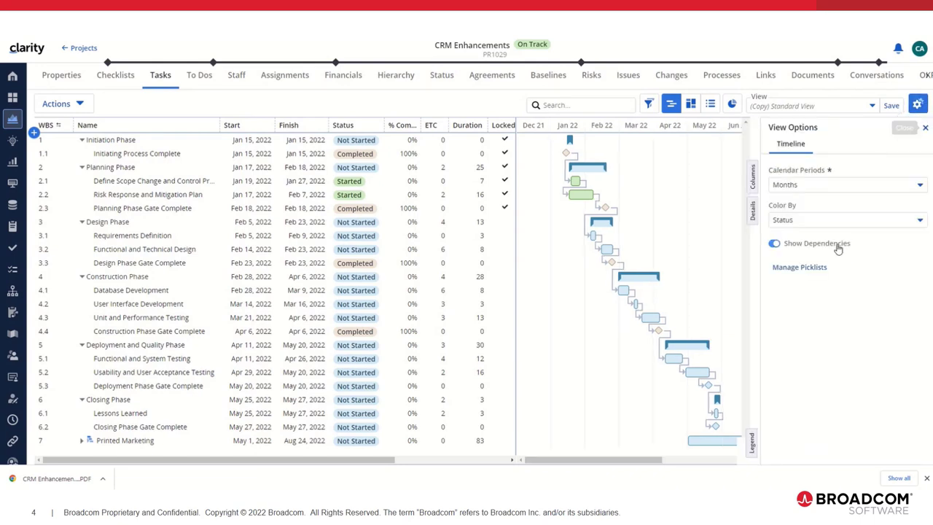
click(836, 245)
click(923, 130)
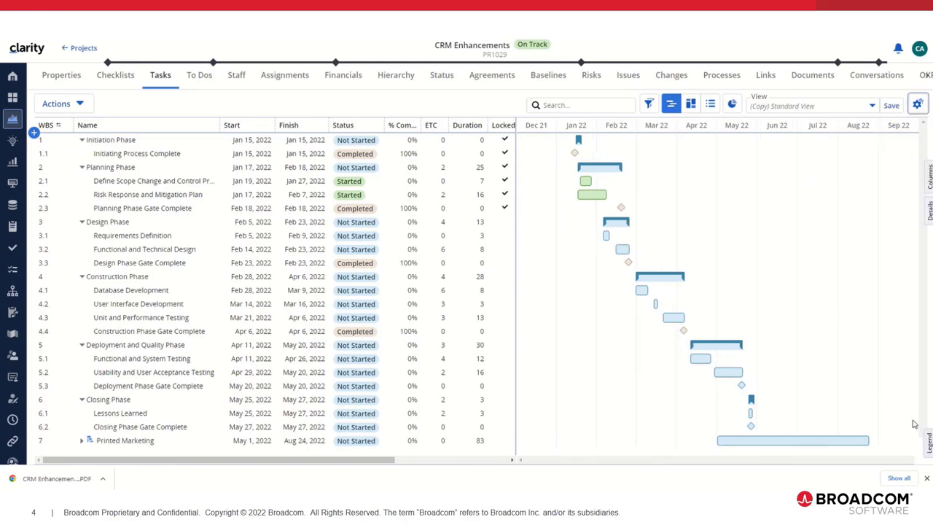
click(928, 446)
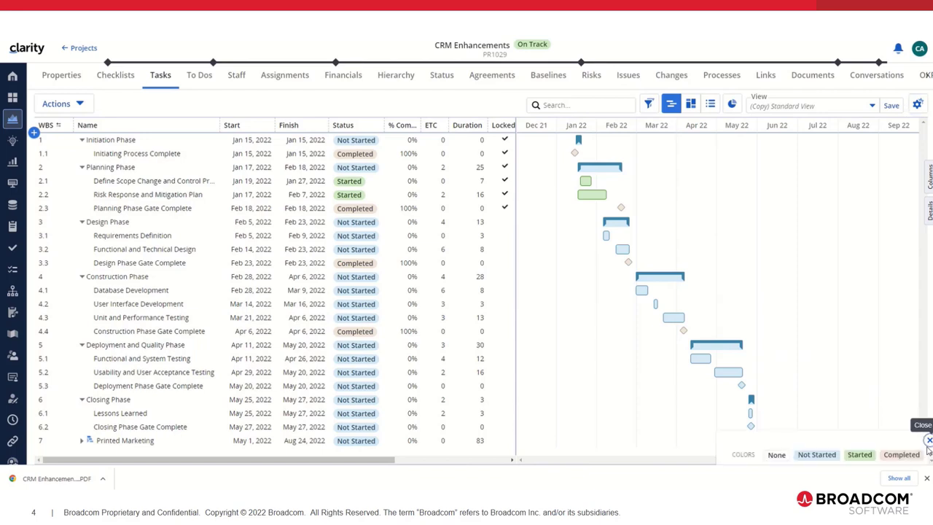
click(926, 477)
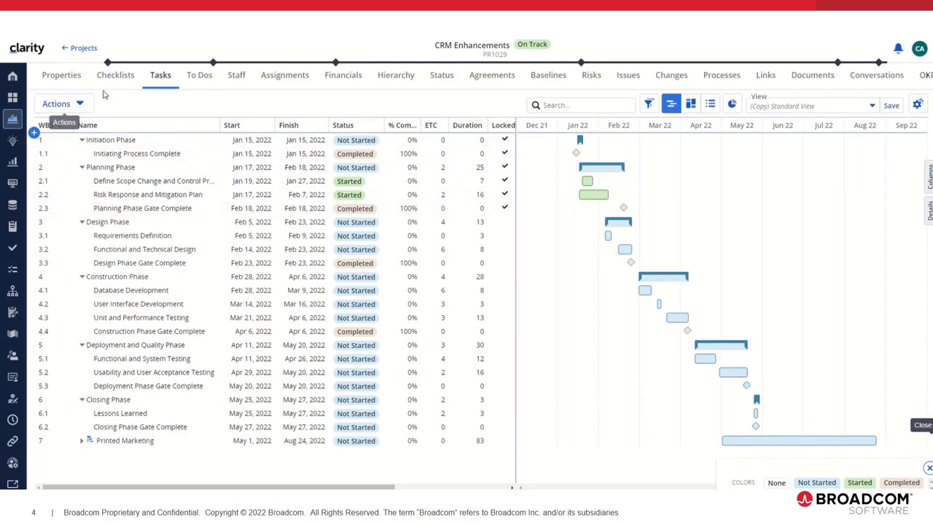
click(82, 104)
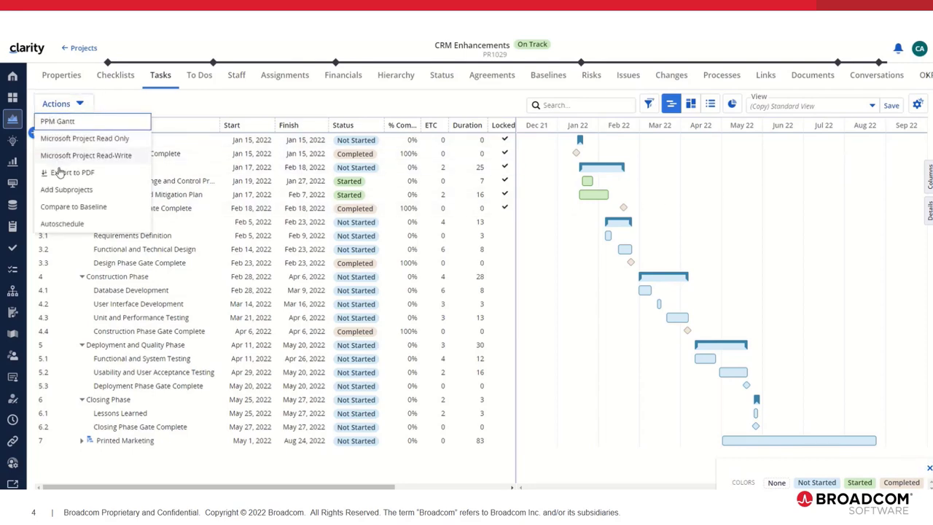
click(59, 171)
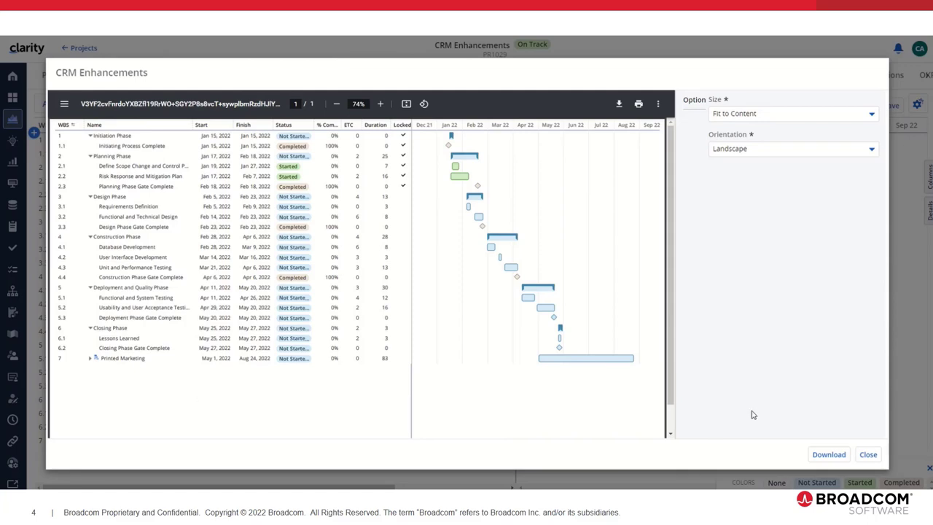
click(869, 454)
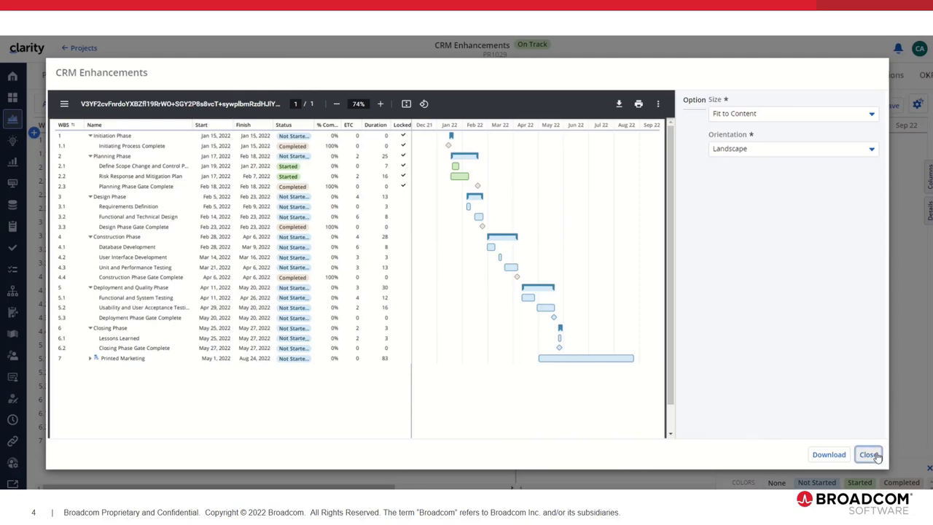
Step: Collapse the Planning, Design and Construction phases and expand Printed Marketing
click(82, 168)
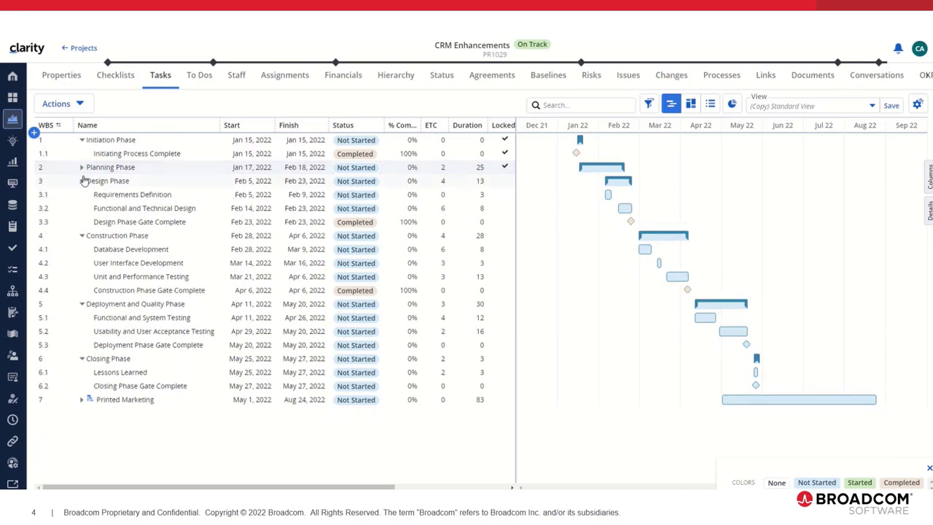
click(81, 182)
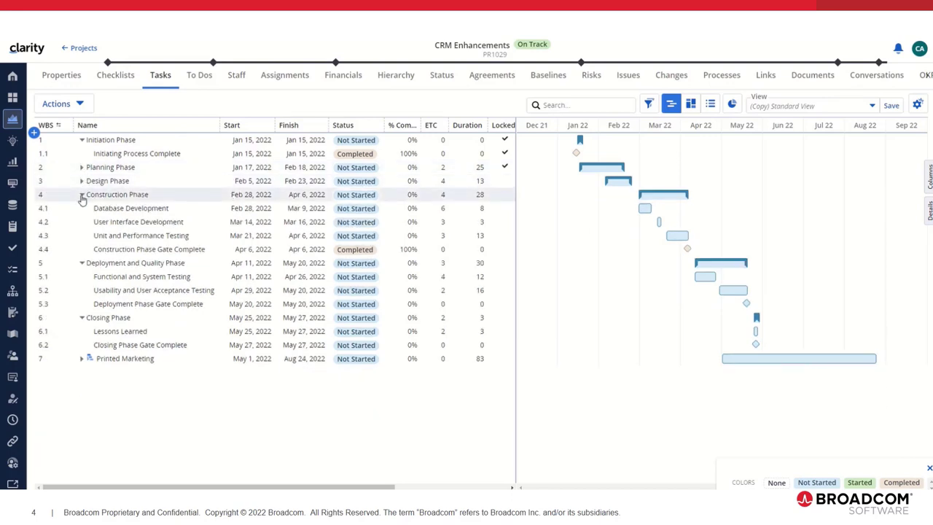
click(83, 196)
click(81, 305)
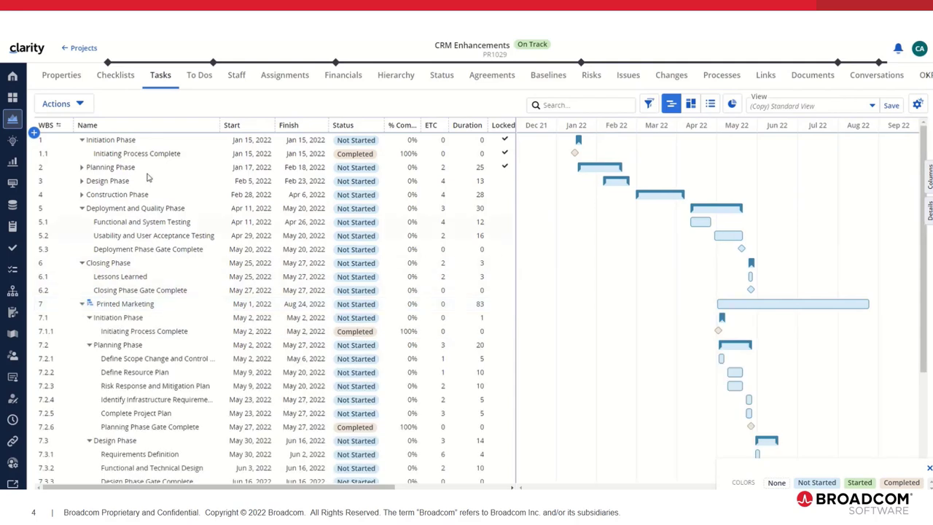
Step: Generate a fresh Export to PDF preview of the Gantt, then close it
click(76, 105)
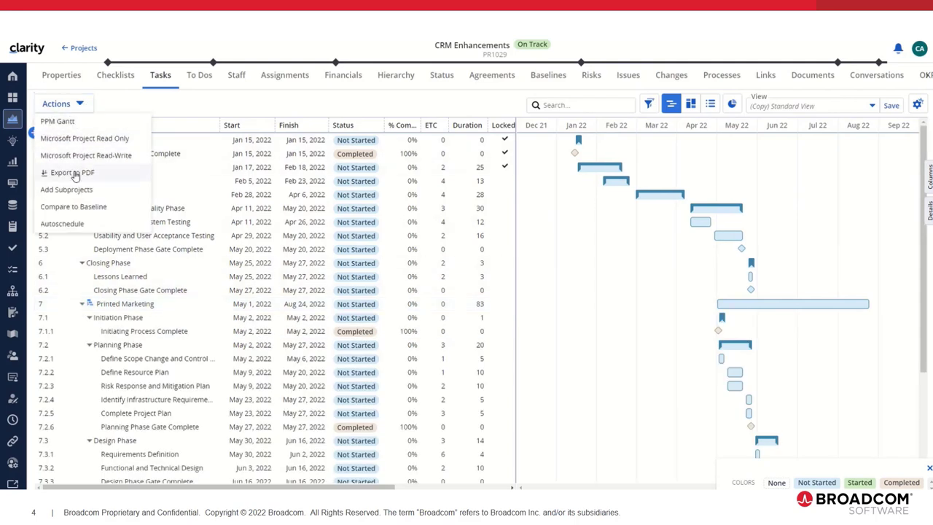
click(73, 173)
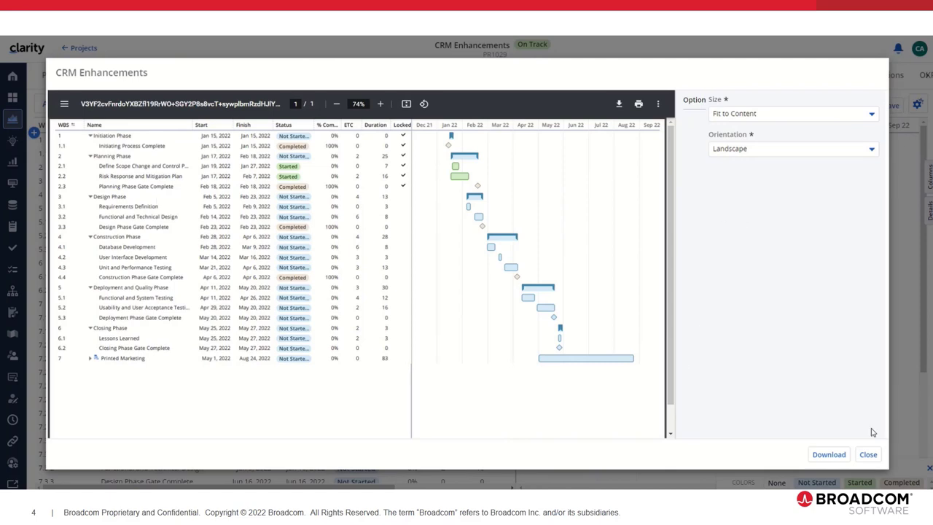
click(867, 455)
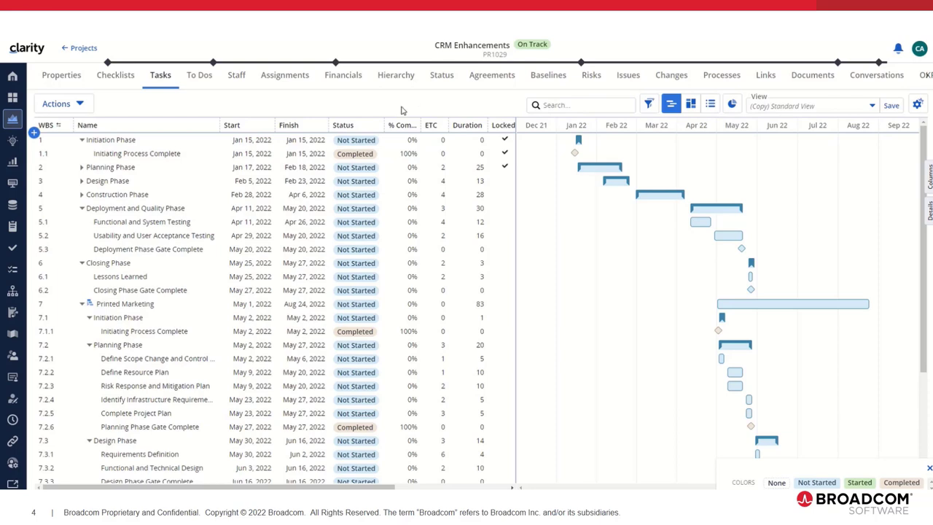
Step: Use the row menu's Expand All, then Collapse All, then Expand All from Initiation Phase to show all six phases' tasks
right_click(116, 142)
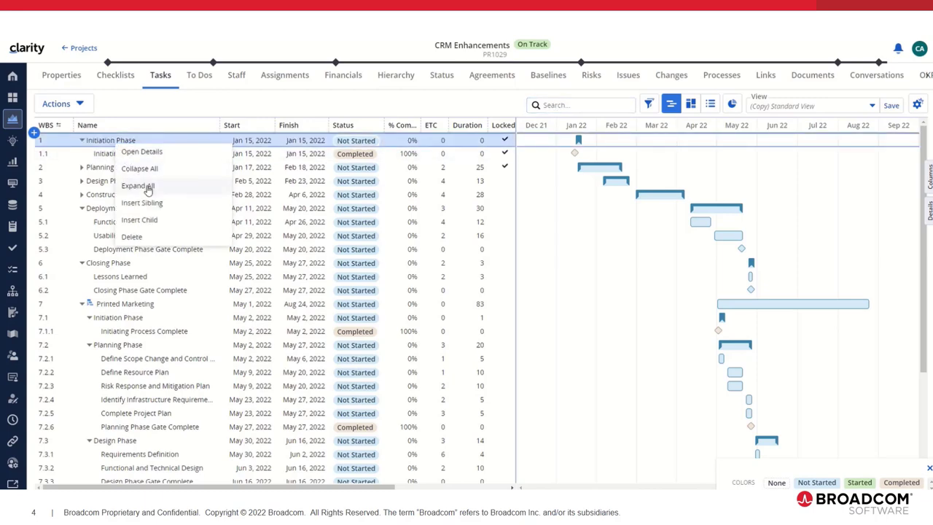
click(148, 187)
scroll(154, 329, down, 3)
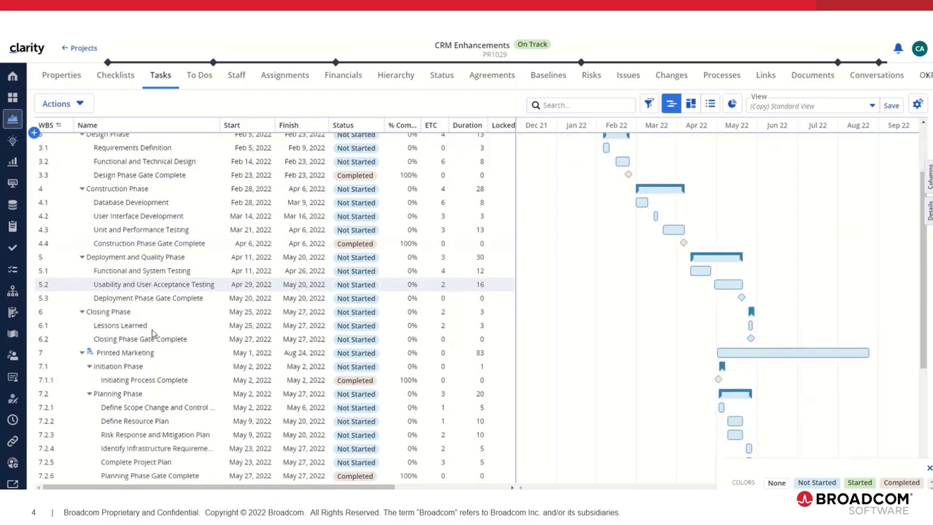
scroll(153, 332, down, 1)
right_click(133, 310)
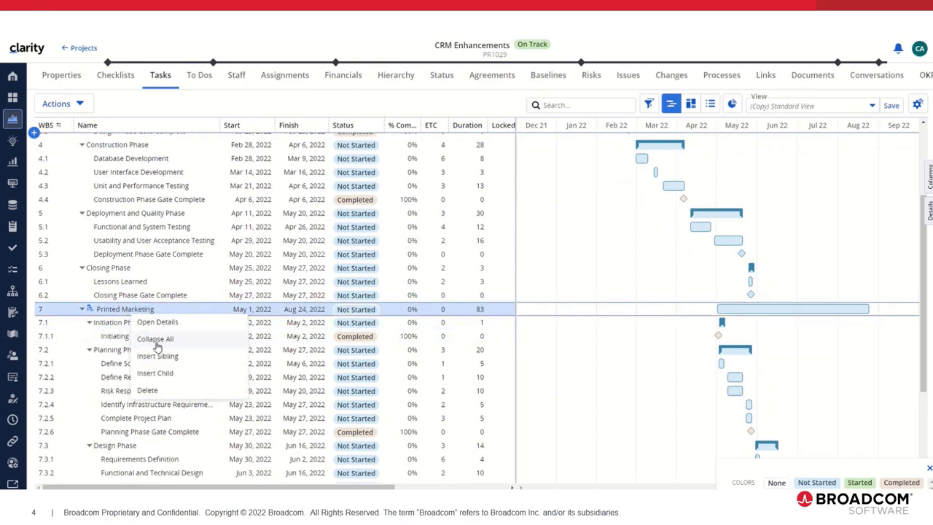
click(157, 339)
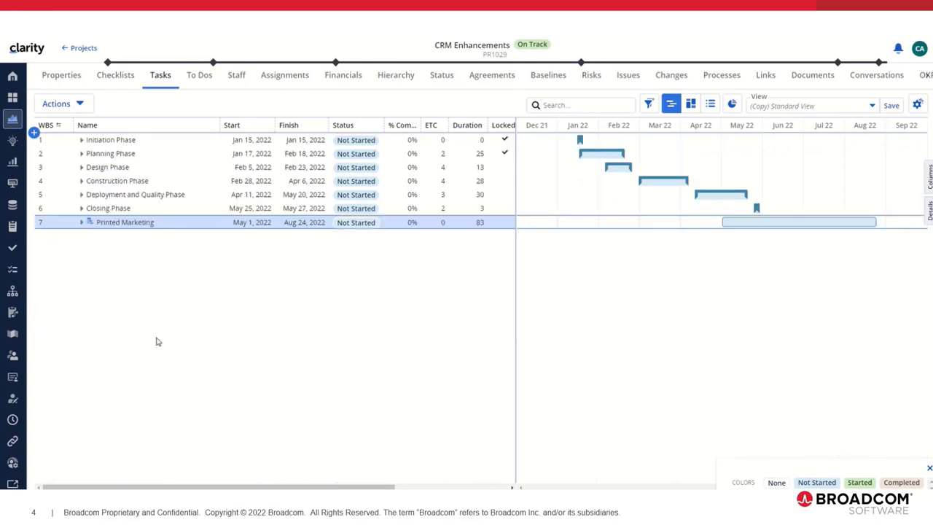
right_click(95, 142)
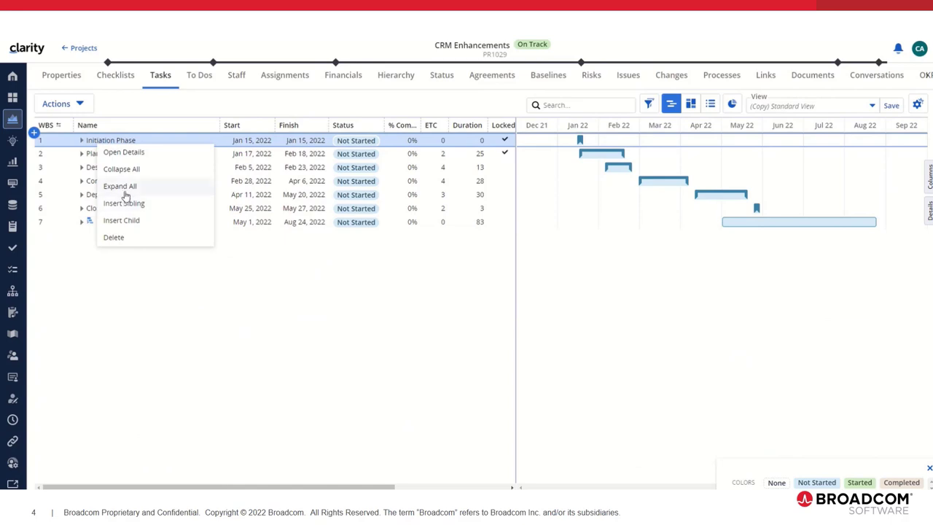
click(124, 187)
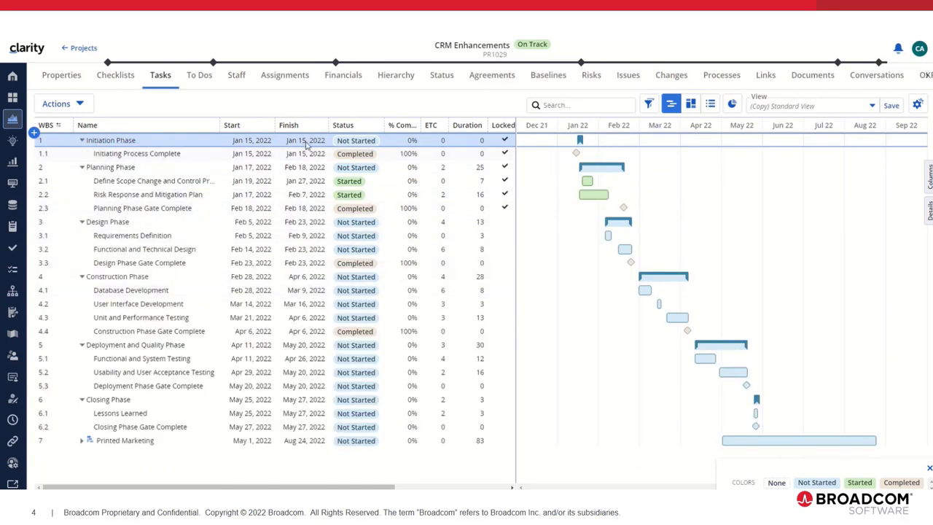
click(66, 103)
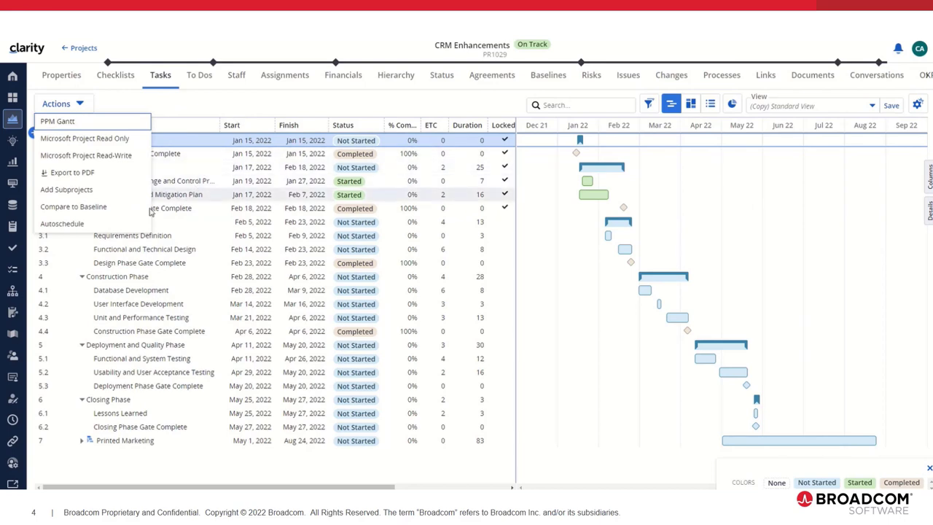
click(125, 207)
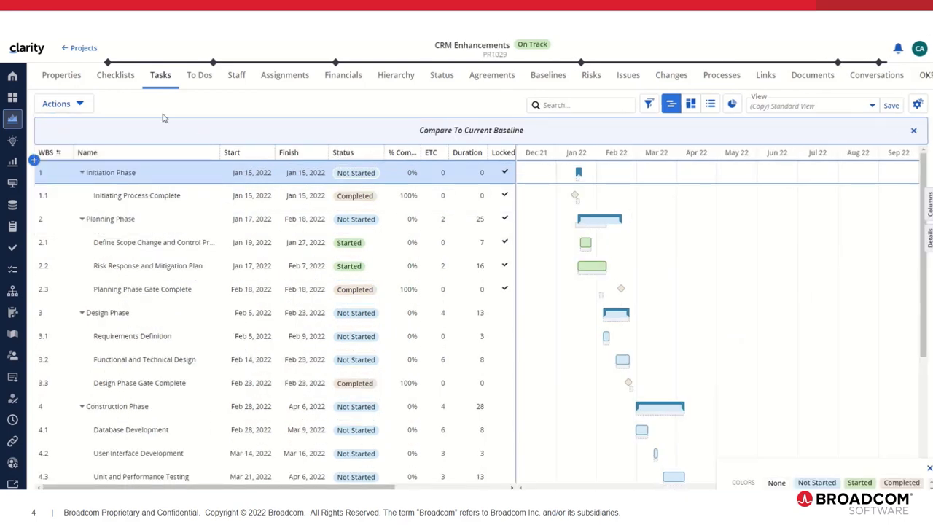
click(88, 106)
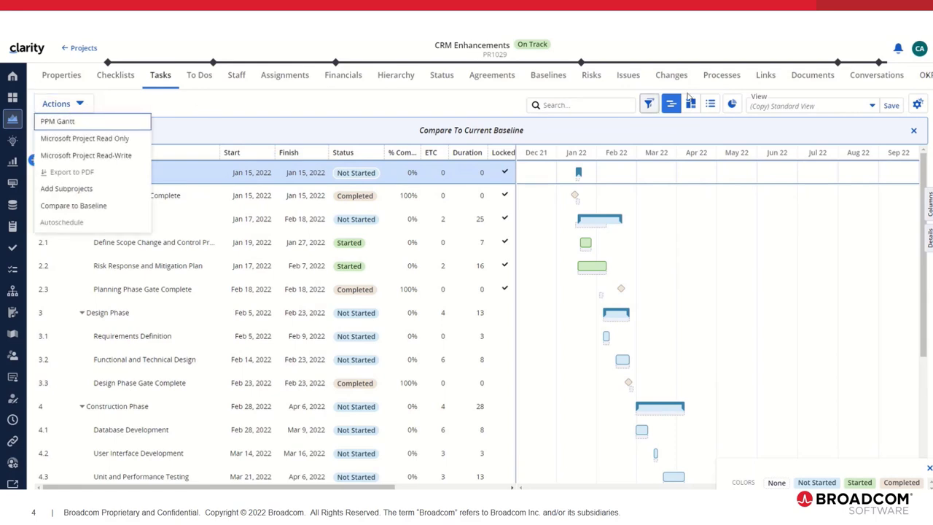
click(914, 130)
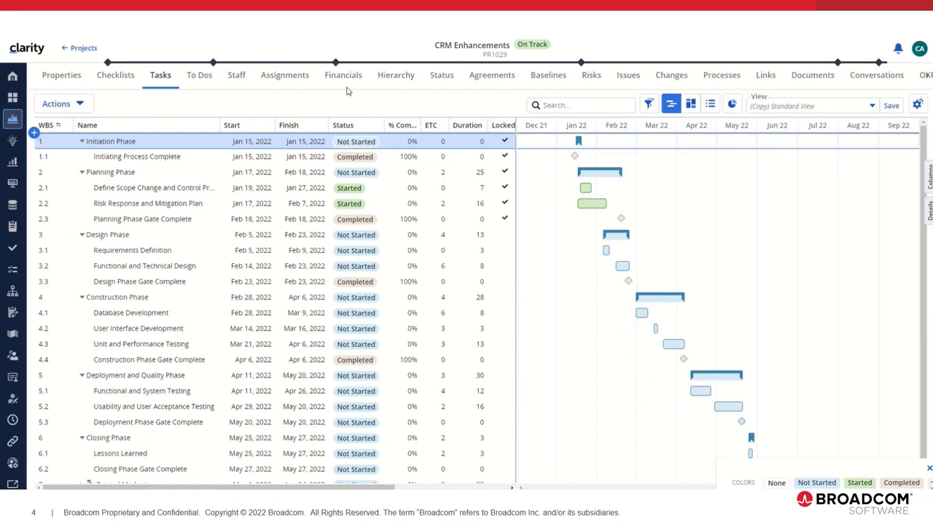
Step: Autoschedule the project from Jul 22, 2022, then confirm Export to PDF is disabled in Actions
click(89, 107)
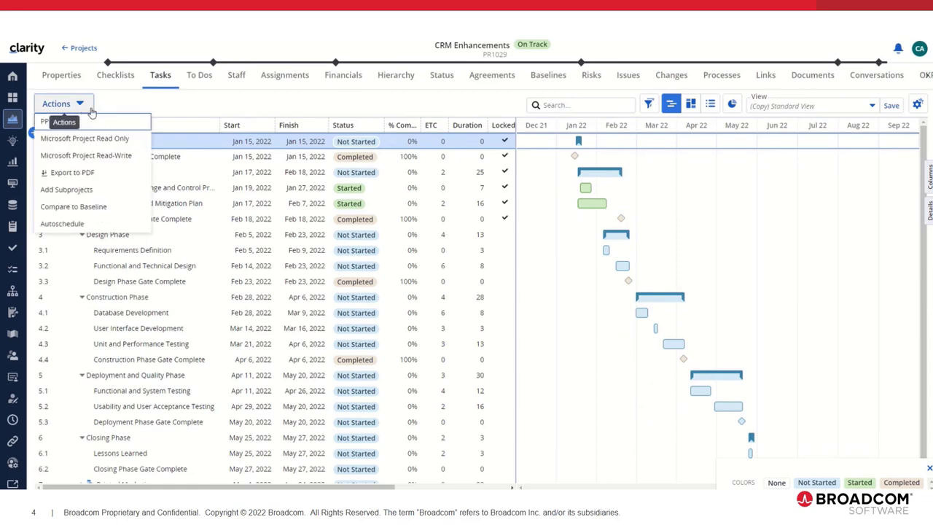
click(118, 226)
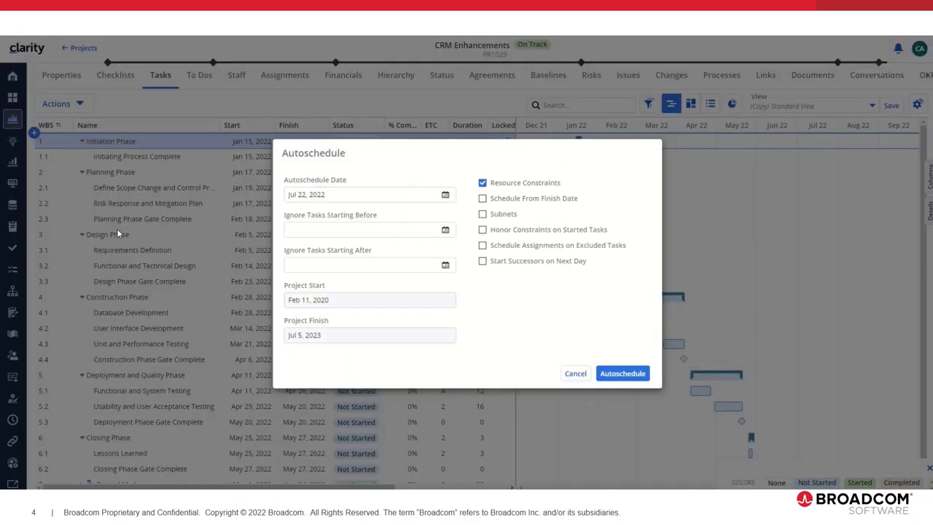
click(625, 373)
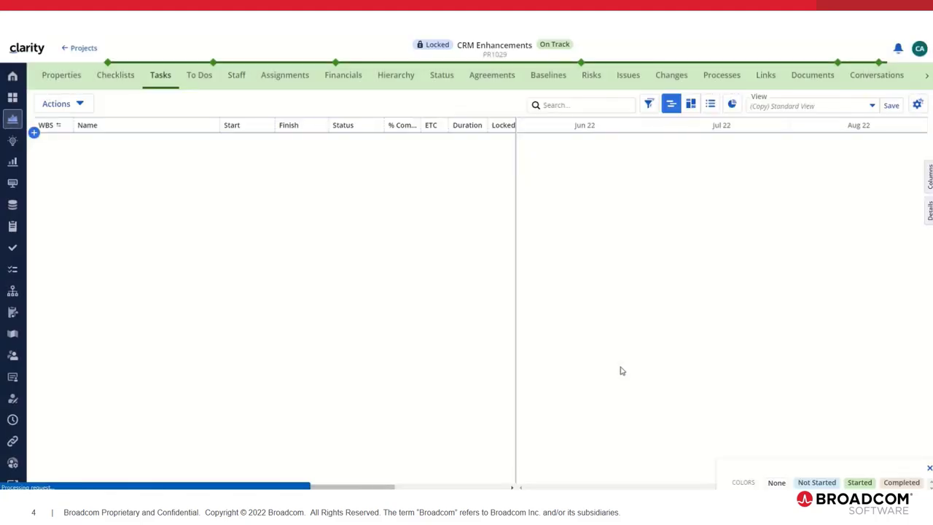
click(80, 104)
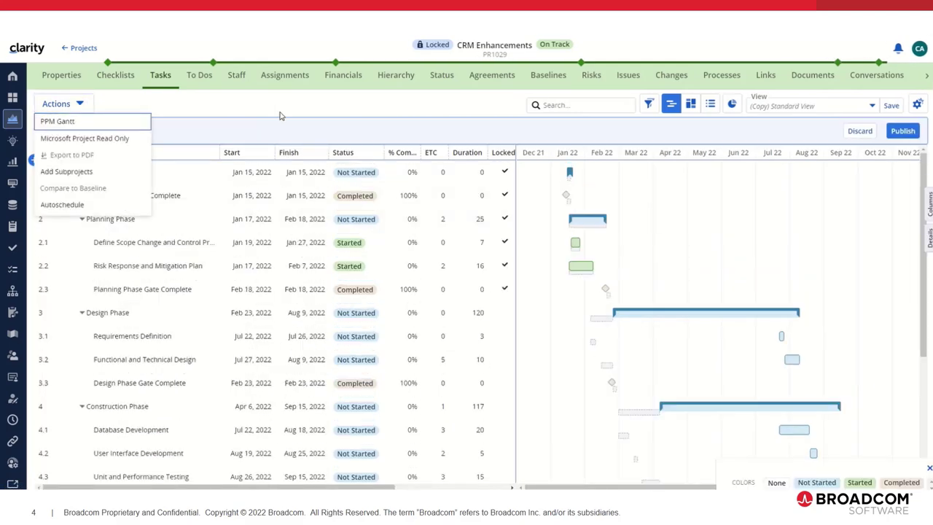